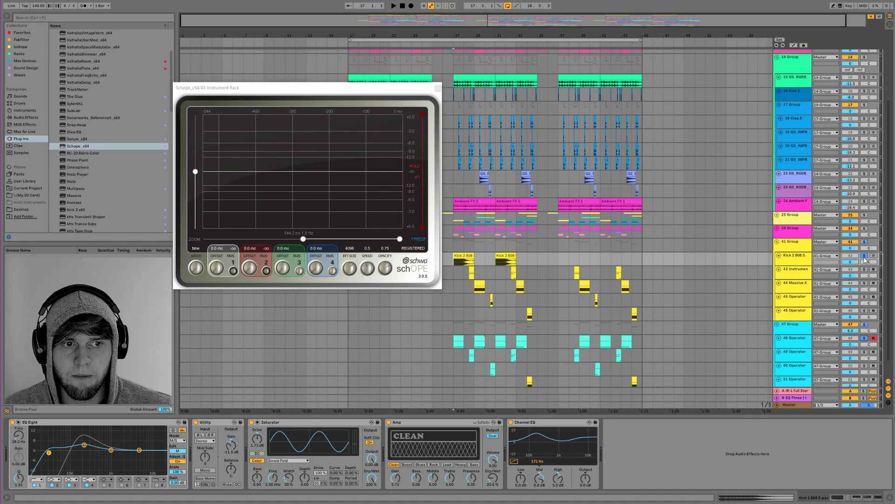
Play the full arrangement from bar 16, just before the first section.
key("space")
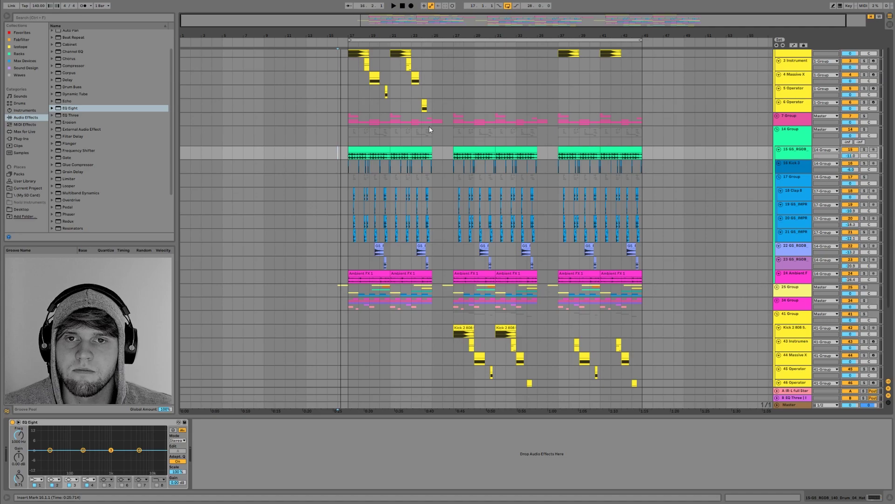
scroll(450, 138, "down", 2)
scroll(452, 151, "down", 3)
scroll(417, 161, "up", 6)
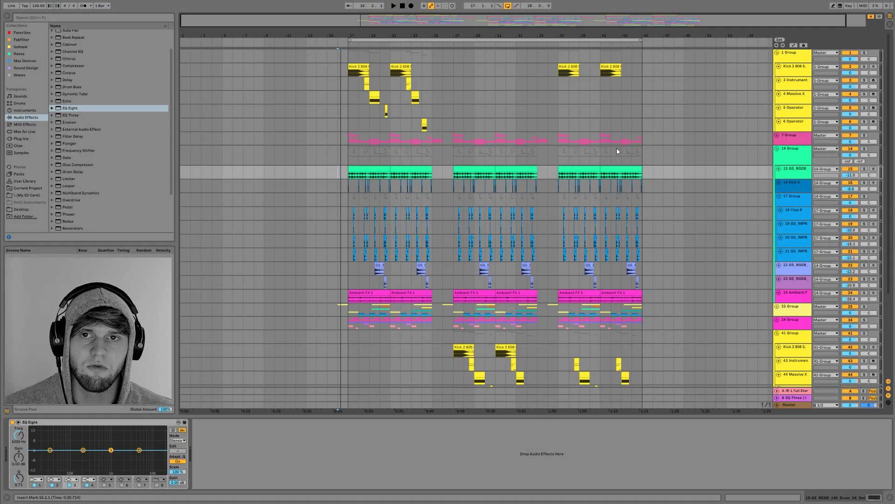
left_click(339, 175)
key("space")
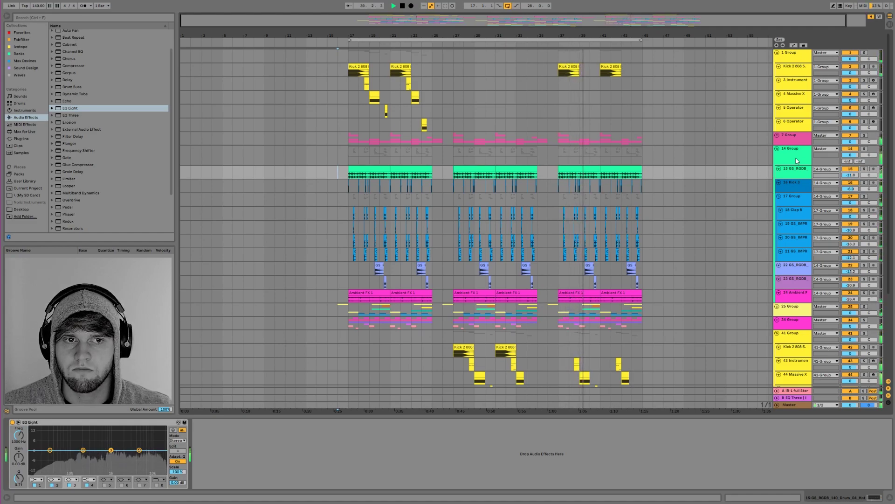
Inspect the devices on the Master, the first Kick 2 808 track and 1 Group, and open the kick track's FabFilter Pro-MB.
left_click(795, 405)
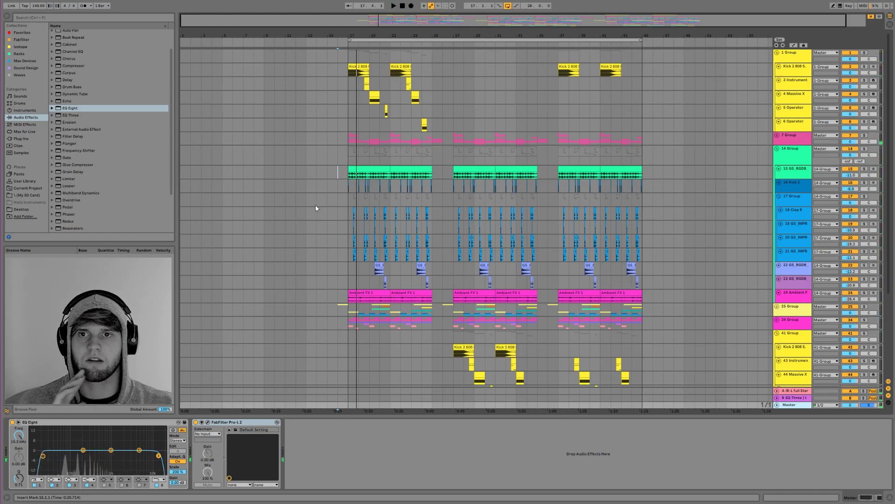
left_click(355, 66)
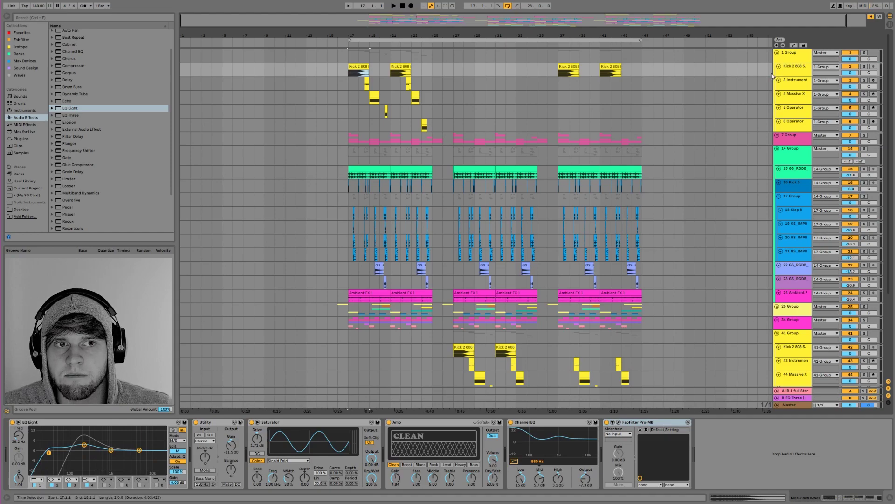
left_click(790, 52)
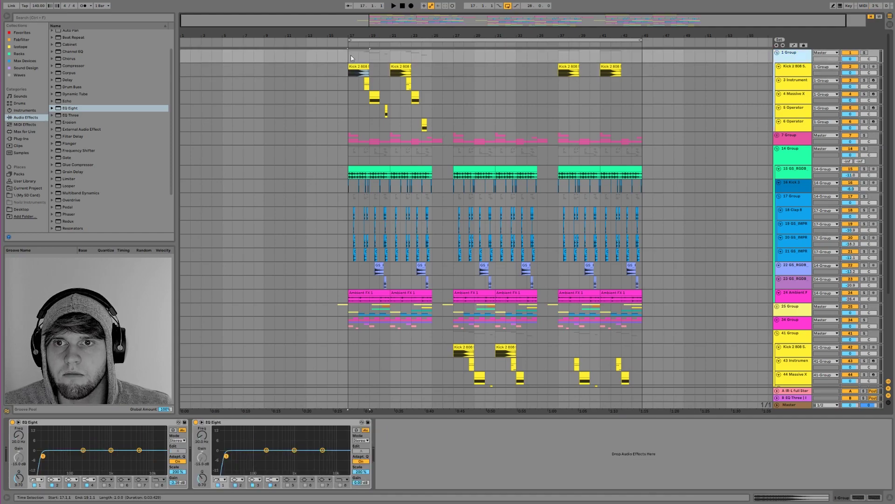
key("Down")
left_click(618, 422)
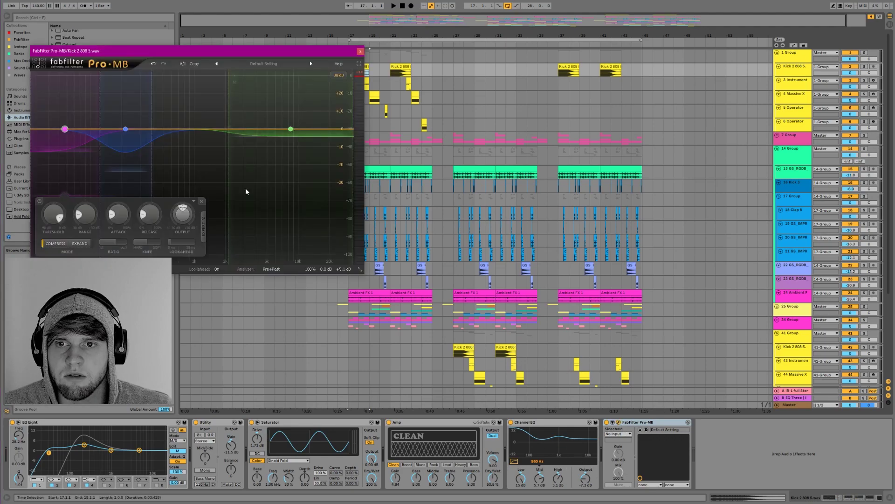
Play from bar 17 with the 1 Group's Kick 2 808 track soloed, watching the Pro-MB analyzer, and close the plugin window.
key("space")
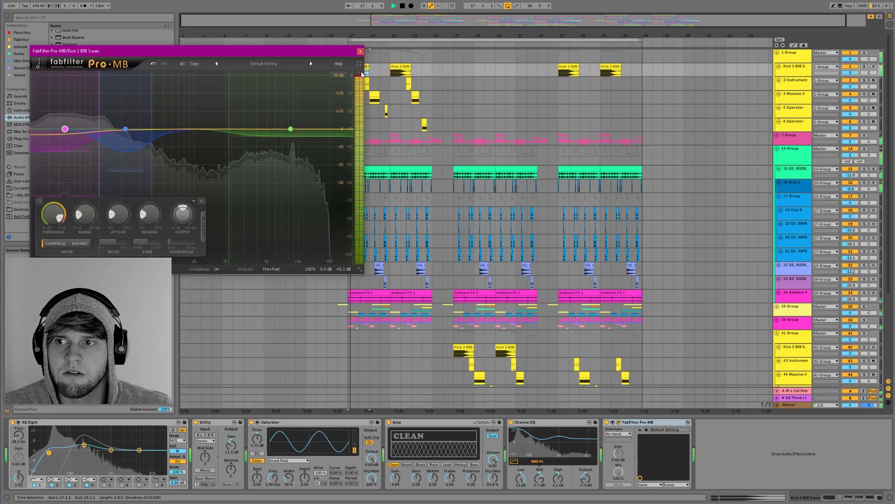
left_click(864, 66)
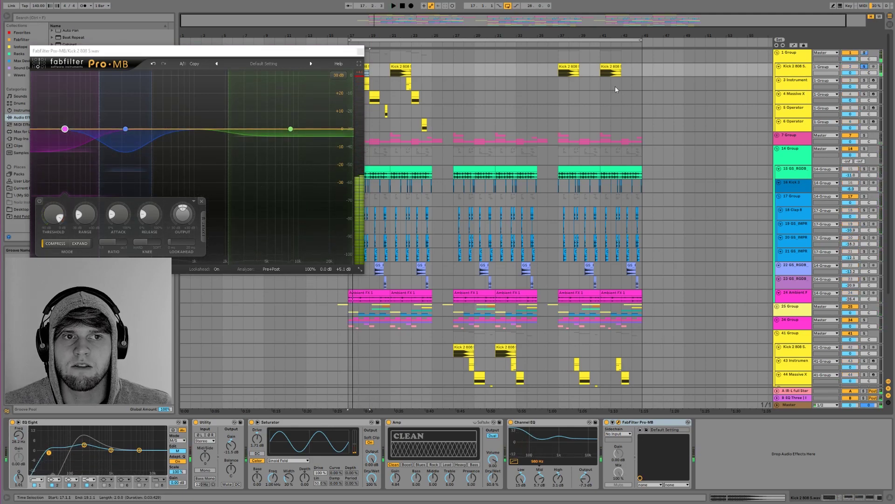
left_click(360, 50)
Solo 1 Group and play its bass tracks through the first section from bar 17.
left_click(367, 86)
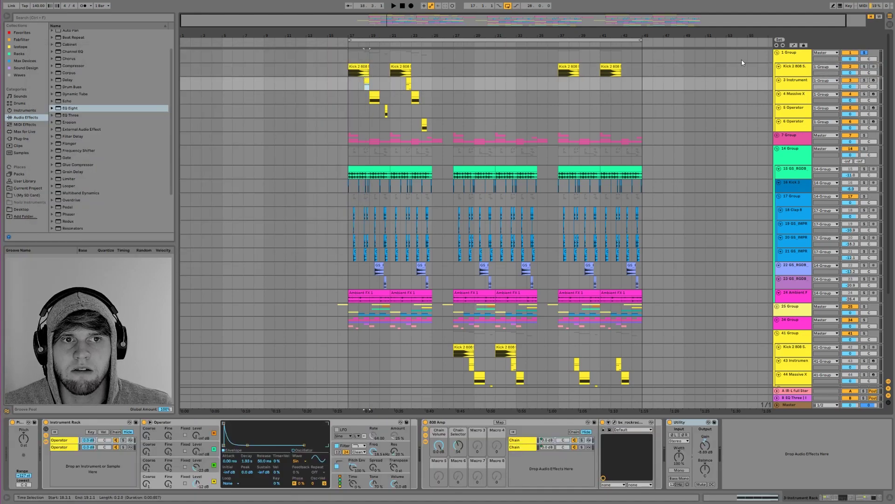
left_click(793, 57)
key("space")
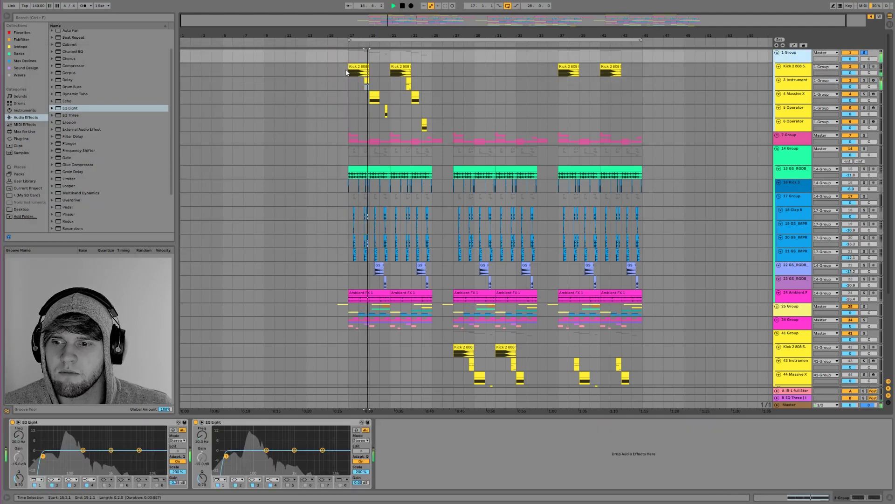
left_click(347, 73)
key("space")
key("space")
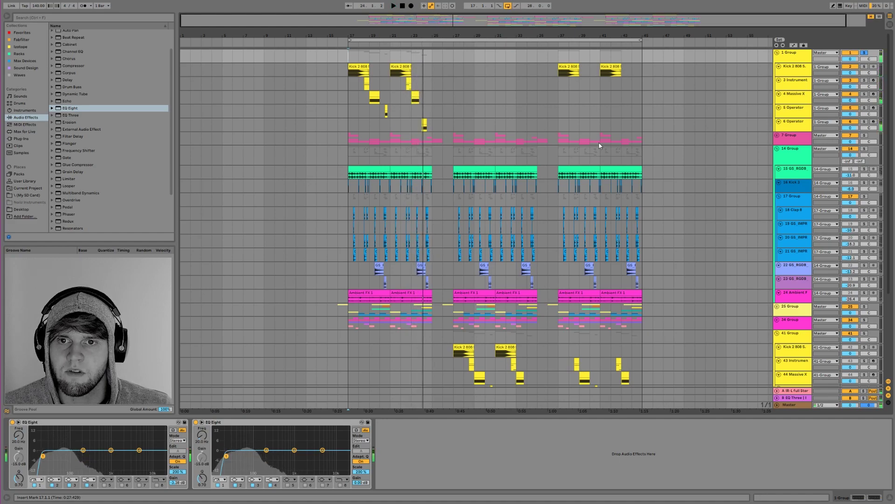
key("space")
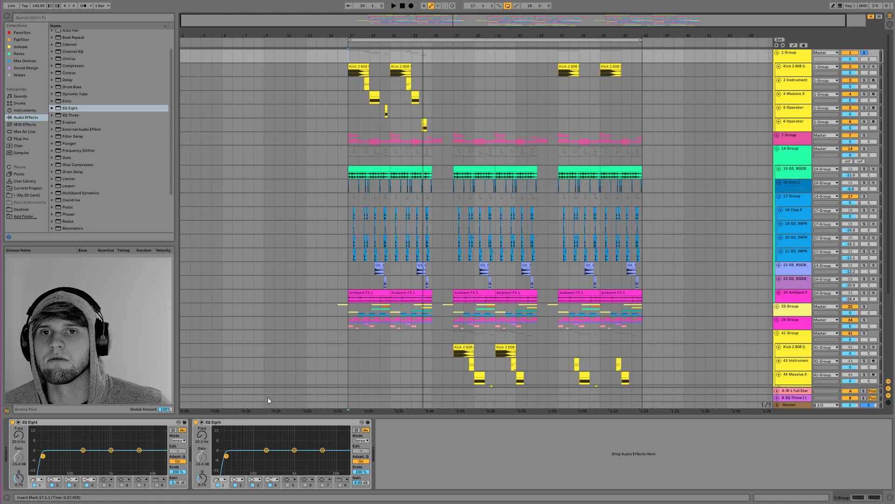
Inspect the device chains of 41 Group and the 48 Operator track in the second section.
scroll(372, 308, "down", 3)
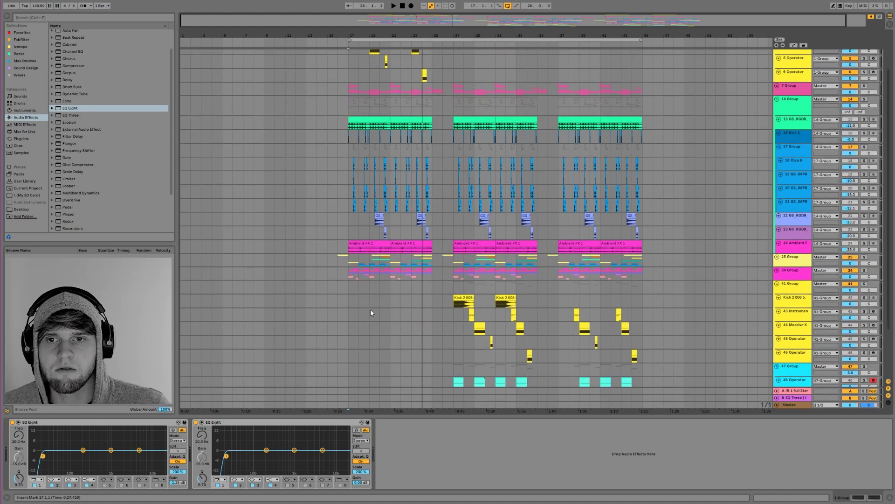
left_click(463, 293)
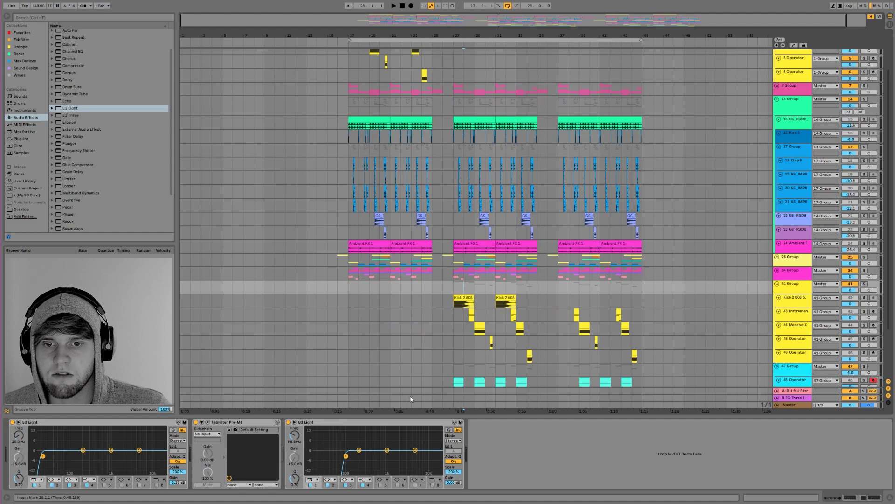
left_click(456, 381)
scroll(460, 360, "down", 2)
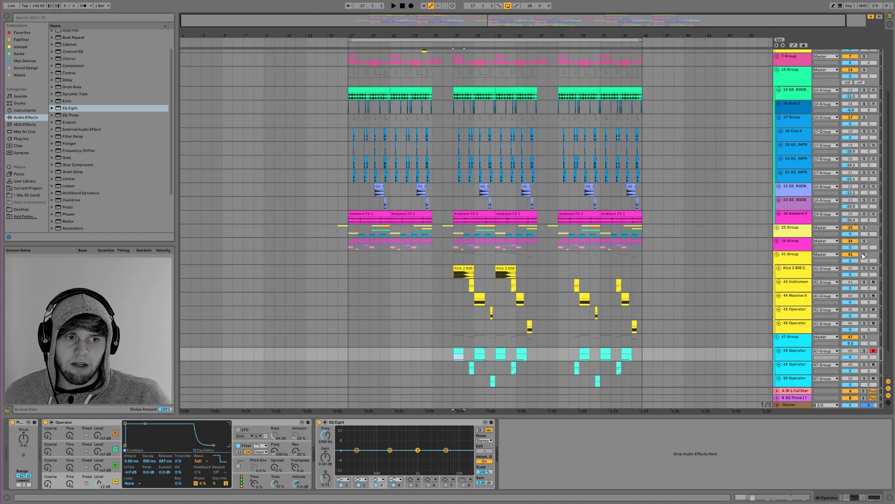
Solo 41 Group and play its bass tracks from bar 27.
left_click(460, 269)
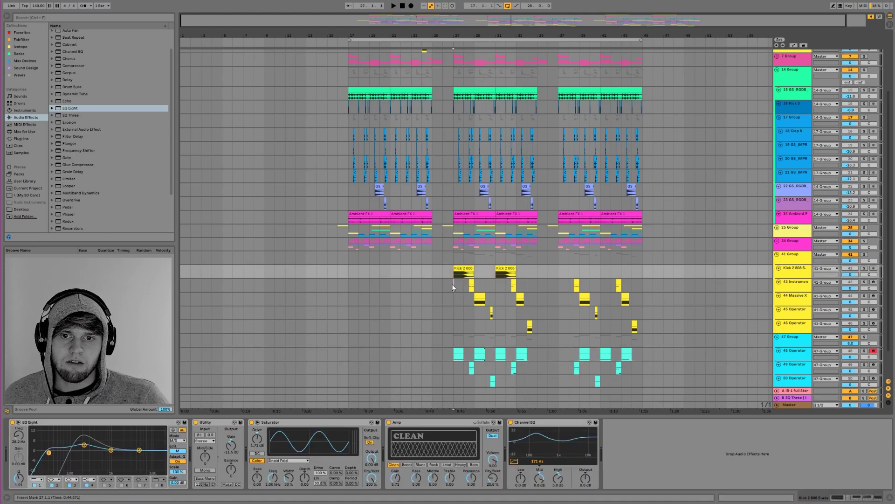
left_click(452, 284)
left_click(865, 255)
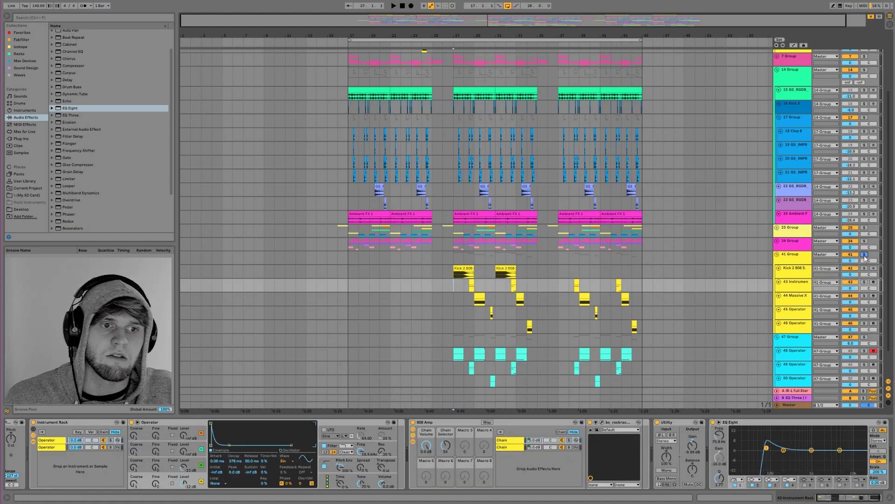
key("space")
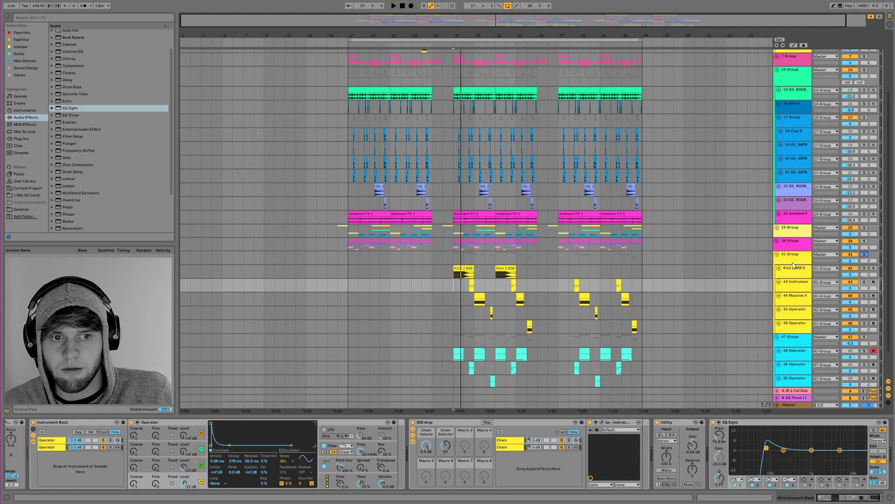
Inspect the device chains of 41 Group and its instrument rack, Massive X and Kick 2 808 tracks.
left_click(770, 261)
scroll(440, 232, "down", 2)
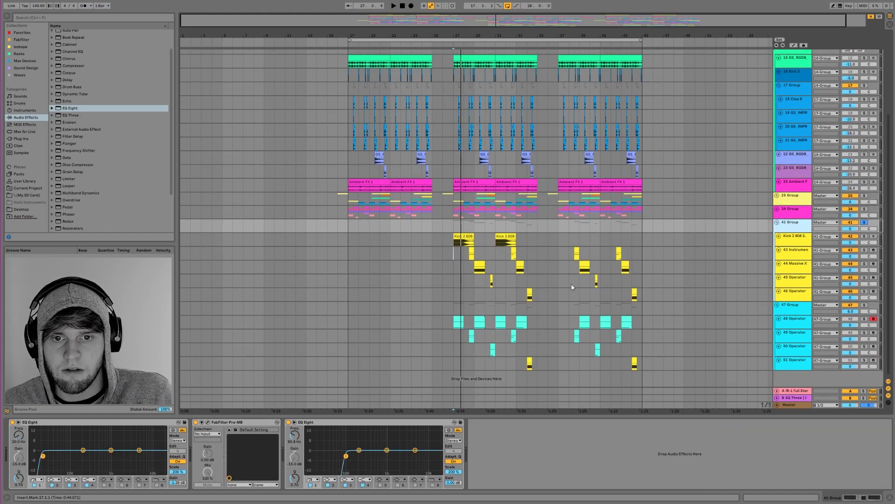
left_click(789, 258)
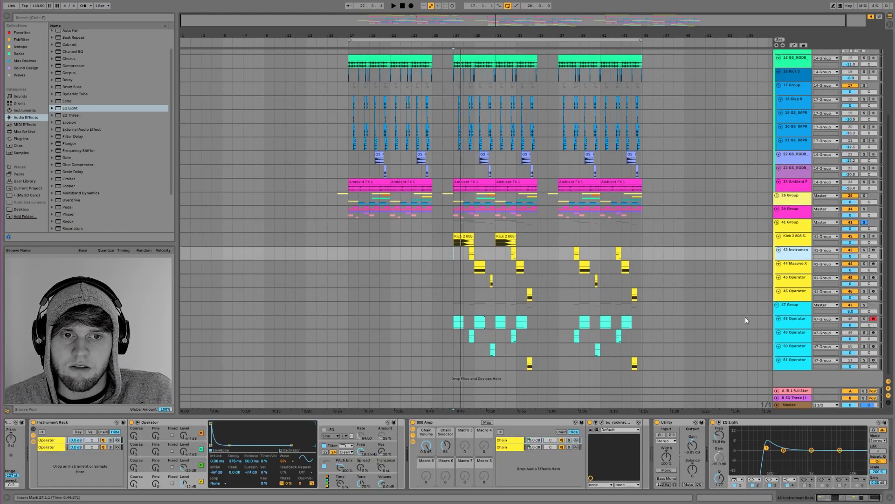
left_click(795, 269)
left_click(788, 237)
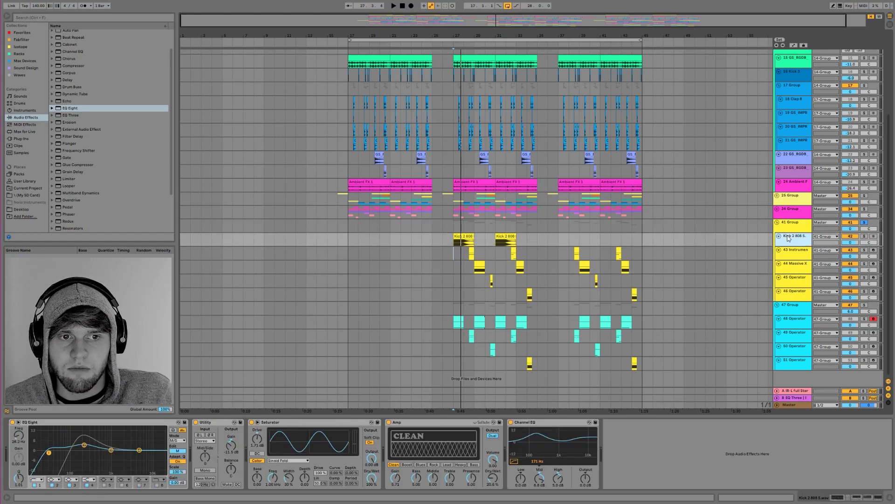
Add 47 Group to the soloed 41 Group and play both together from bar 27.
left_click(864, 305, "ctrl")
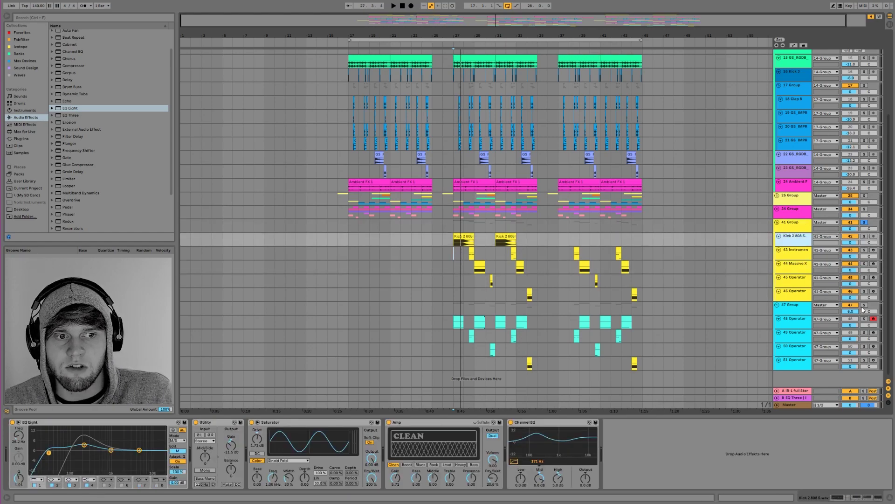
key("space")
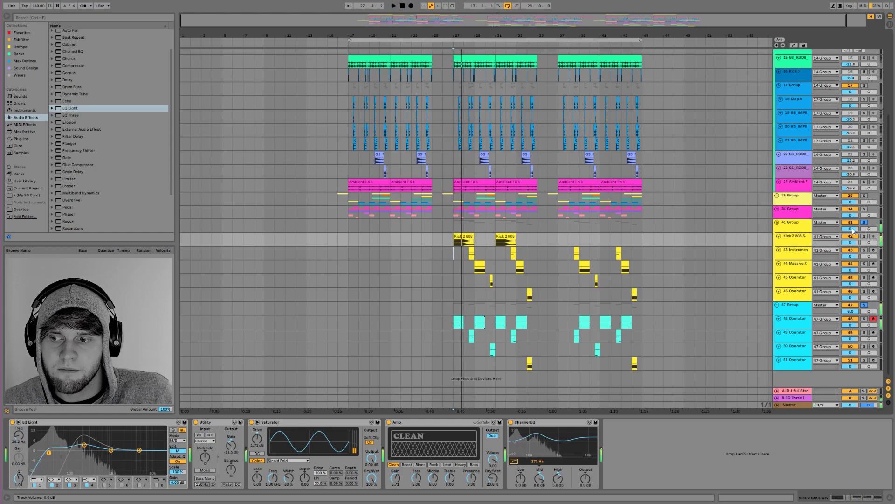
Solo the Kick 2 808 track in 1 Group and play its clip at bar 37.
scroll(820, 135, "up", 8)
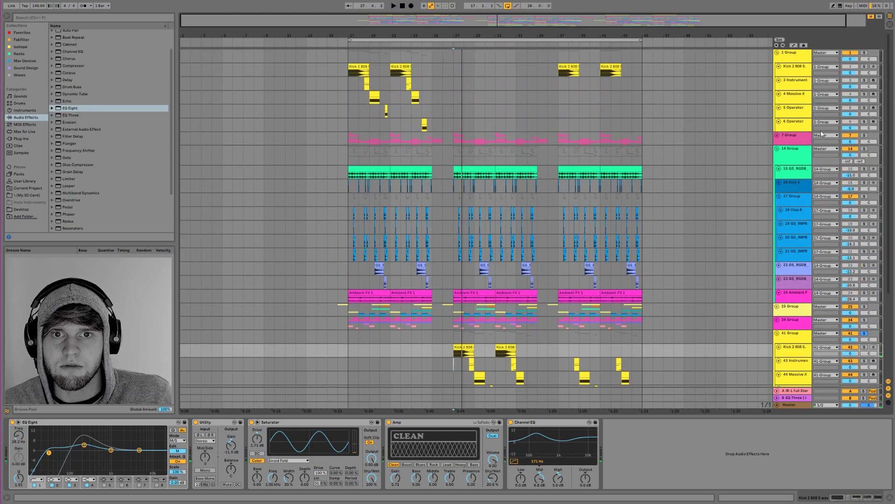
left_click(864, 67)
left_click(573, 65)
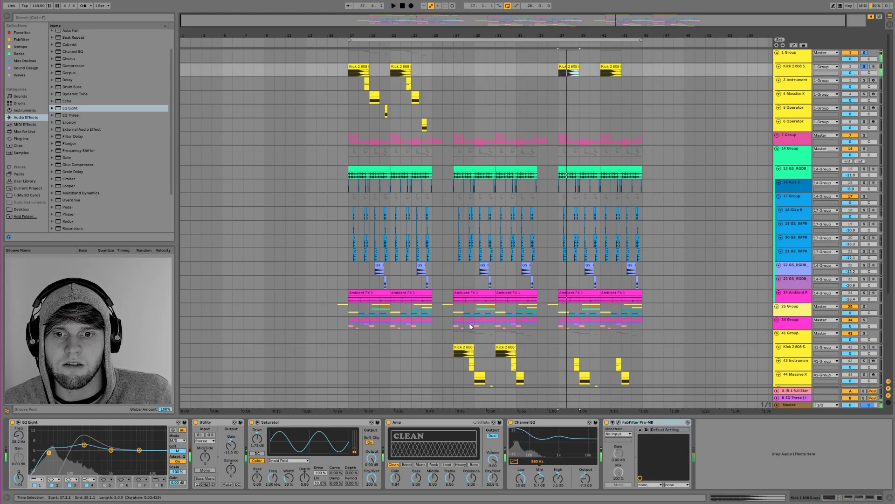
Solo the Kick 2 808 track in 41 Group and play its first clip from bar 27.
left_click(795, 347)
scroll(822, 312, "down", 2)
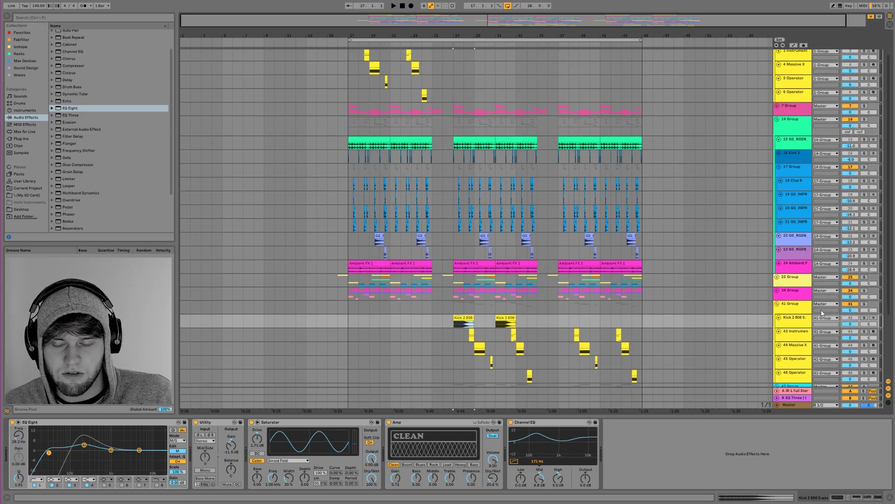
left_click(865, 317)
key("space")
Solo 47 Group alongside 41 Group's Kick 2 808 track and play the two layers together from bar 27.
scroll(862, 339, "down", 3)
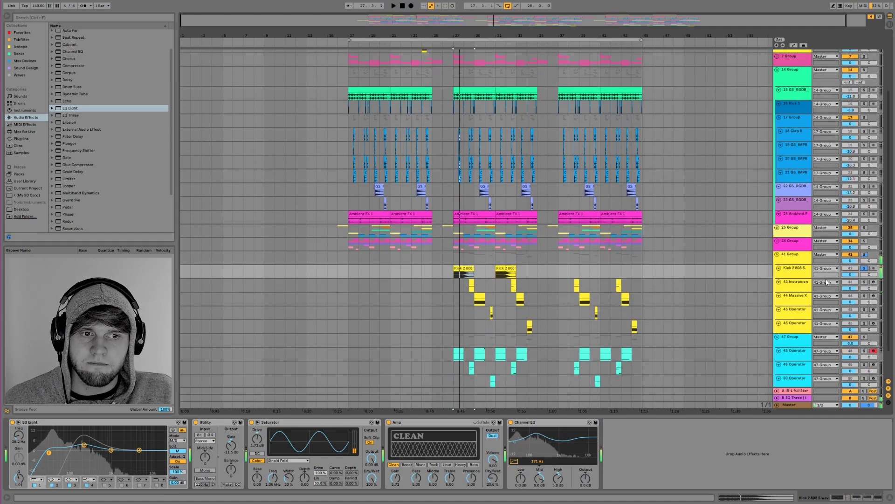
left_click(864, 337)
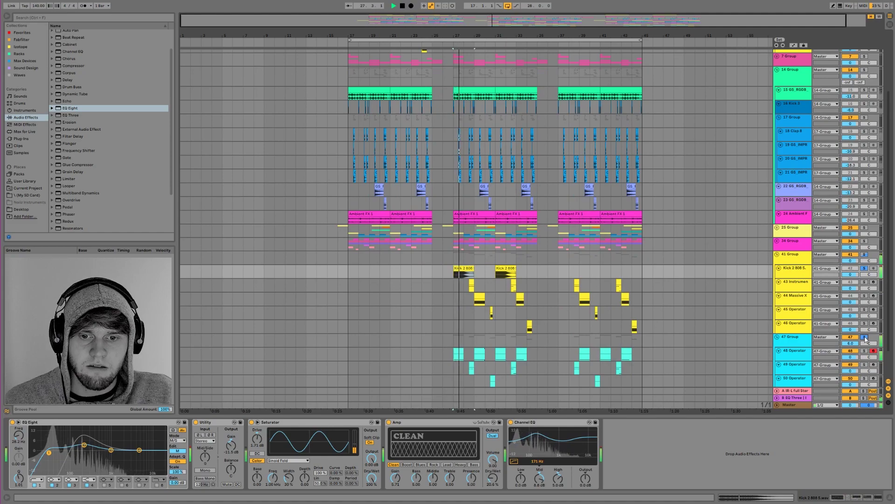
key("space")
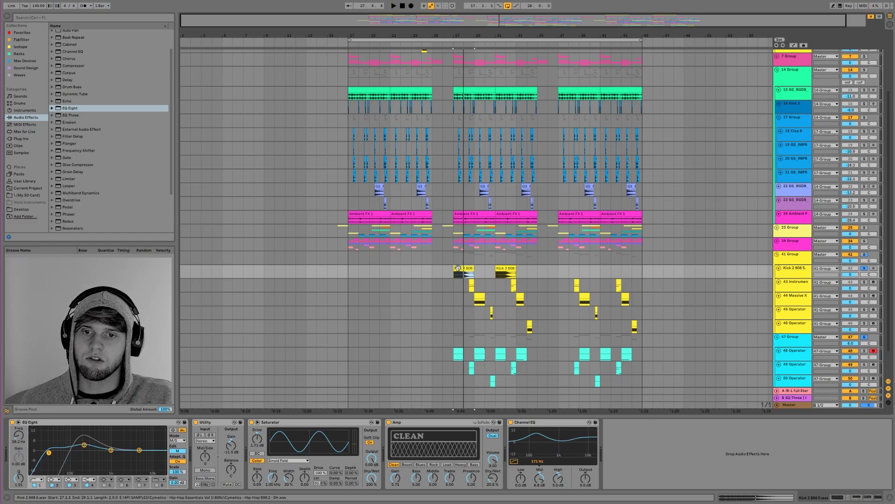
Solo the 48 Operator track and play its first clip at bar 27 on its own.
left_click(455, 355)
left_click(864, 350)
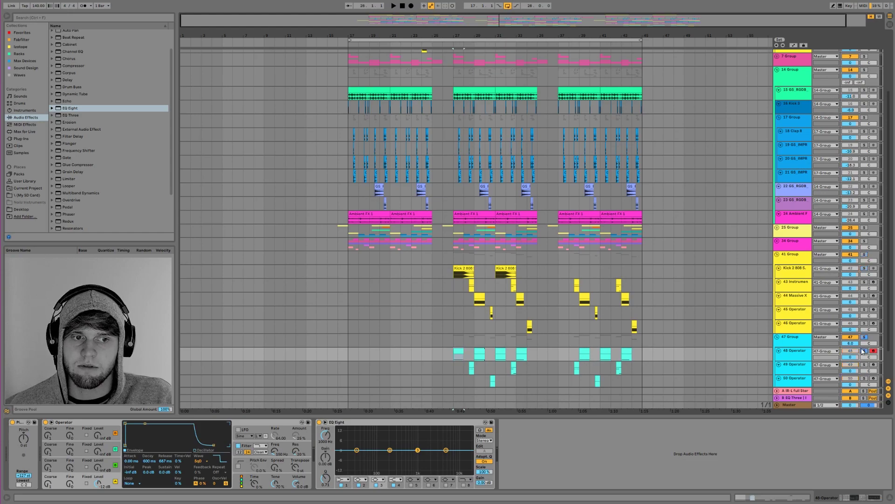
left_click(458, 350)
key("space")
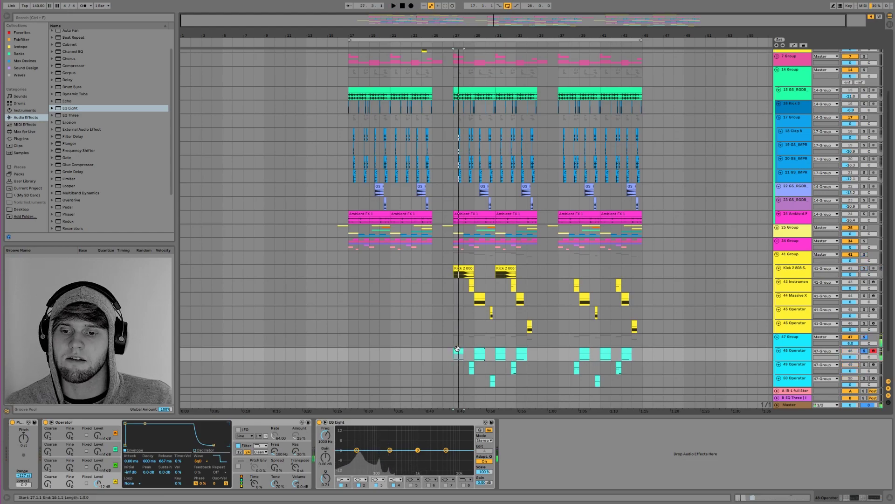
Turn off the solos on the 41 Group, 47 Group and 48 Operator tracks so every track plays.
left_click(865, 350)
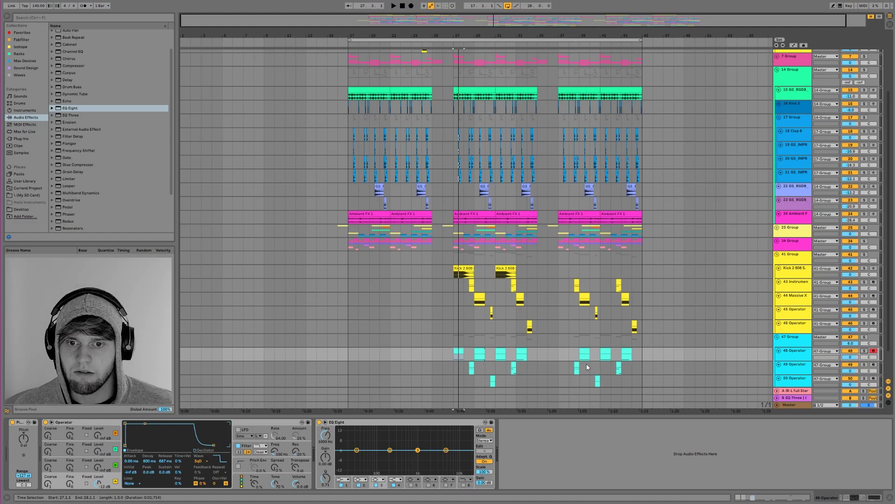
left_click(865, 254)
left_click(865, 350, "ctrl")
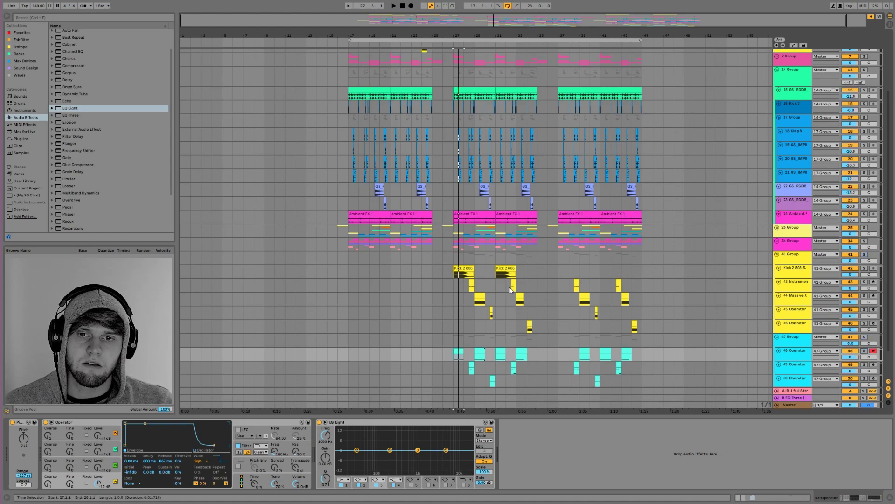
scroll(471, 261, "down", 2)
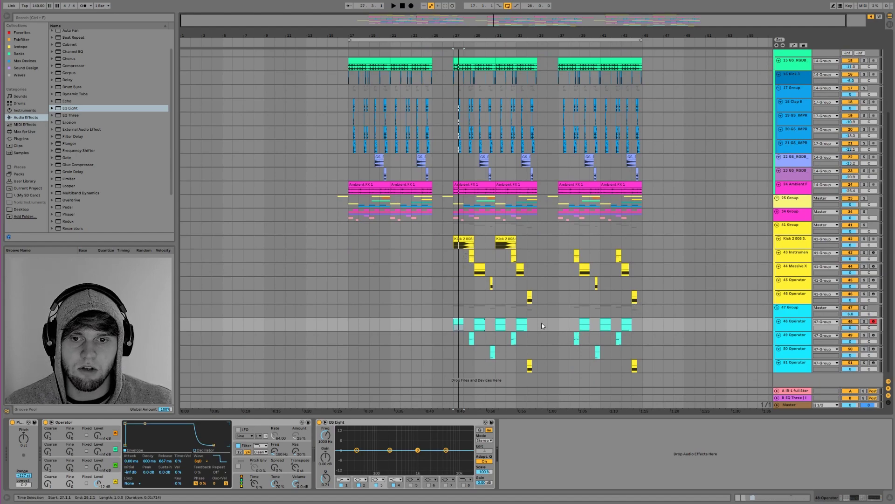
Select the bar 37 Kick 2 808 clip in 1 Group and examine its FabFilter Pro-MB multiband settings.
left_click(864, 322)
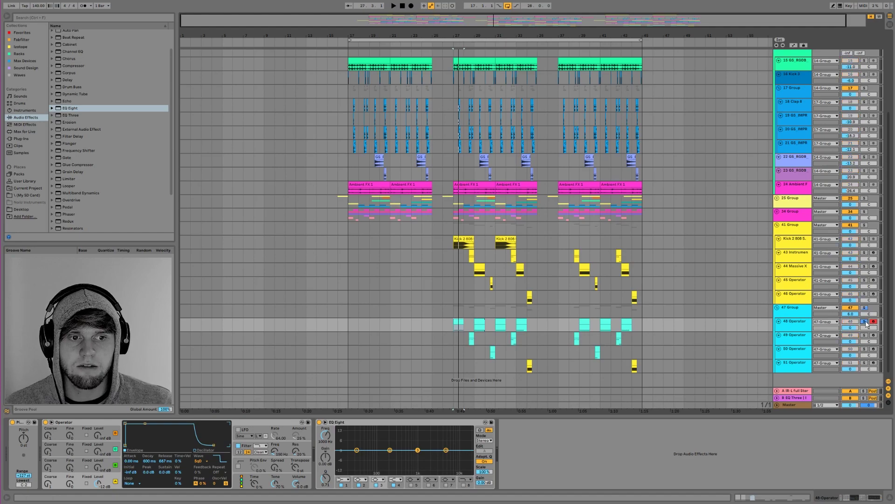
scroll(650, 267, "up", 8)
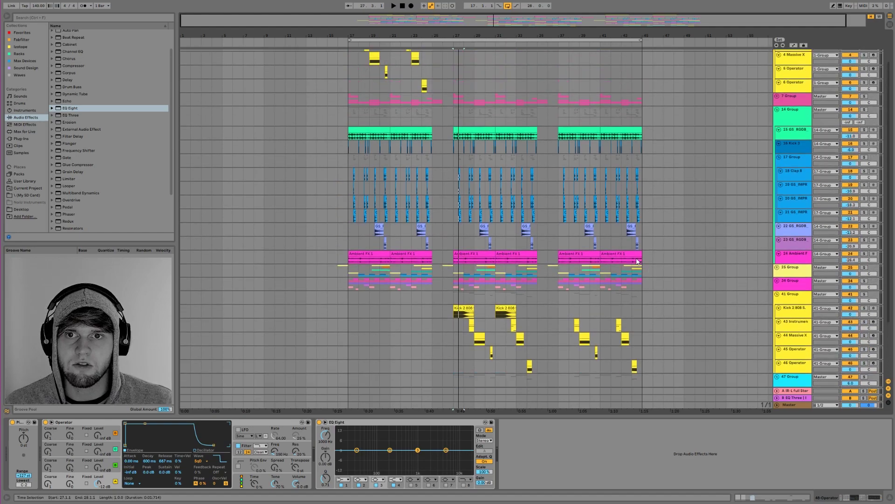
left_click(569, 71)
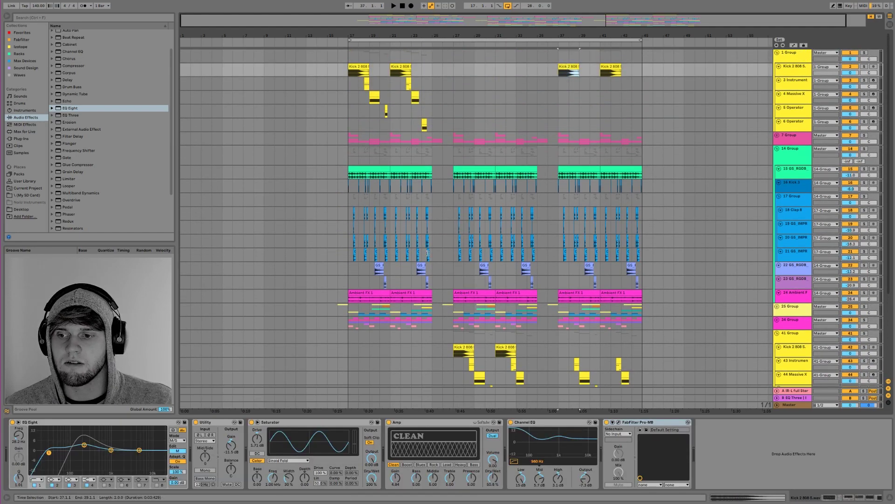
left_click(618, 423)
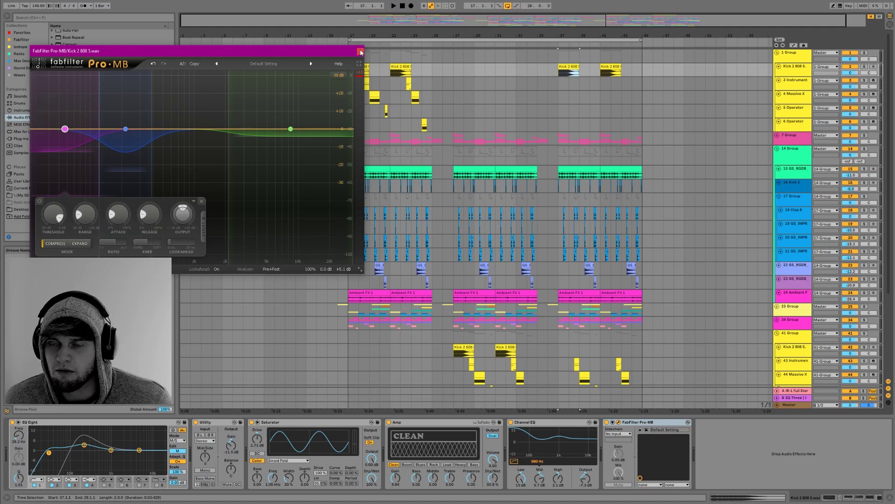
left_click(360, 52)
Compare the device chains of the Kick 2 808 and 43 Instrument Rack tracks in 41 Group.
scroll(513, 233, "down", 5)
left_click(567, 243)
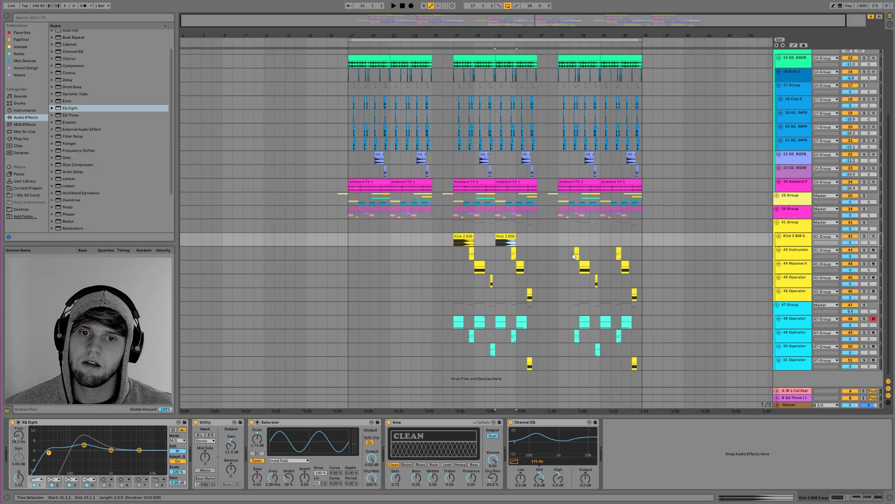
left_click(577, 254)
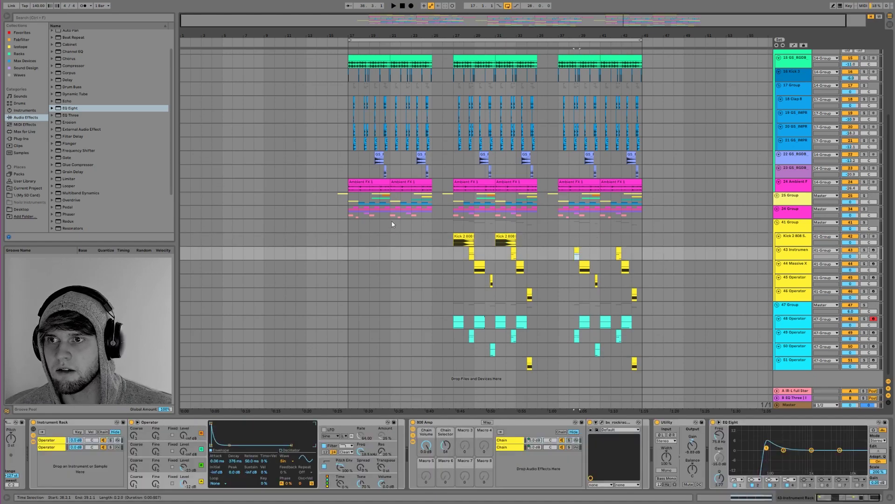
left_click(447, 240)
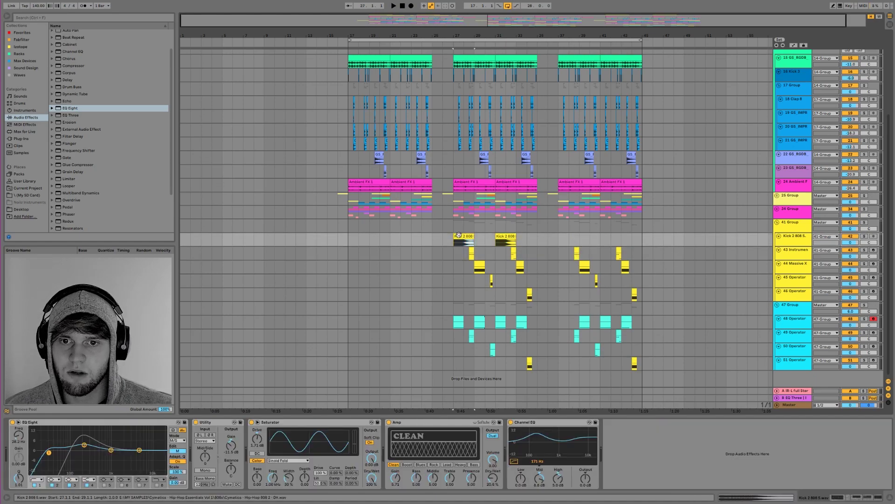
Load the Schope_x64 oscilloscope plug-in on the 43 Instrument Rack track and move its window over the arrangement.
left_click(577, 249)
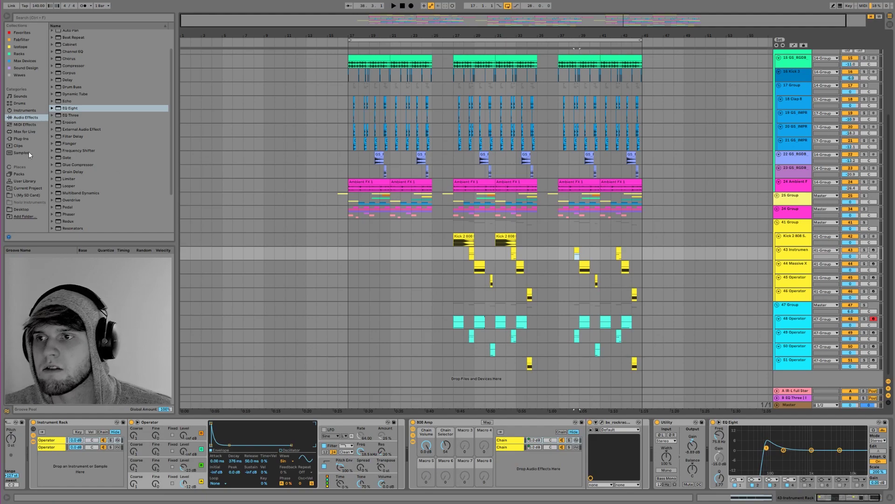
left_click(21, 138)
scroll(91, 166, "down", 5)
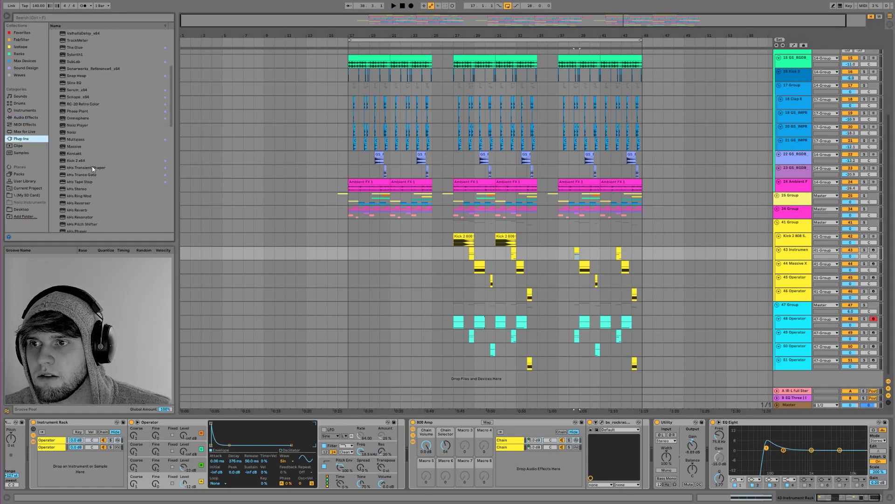
scroll(92, 166, "up", 1)
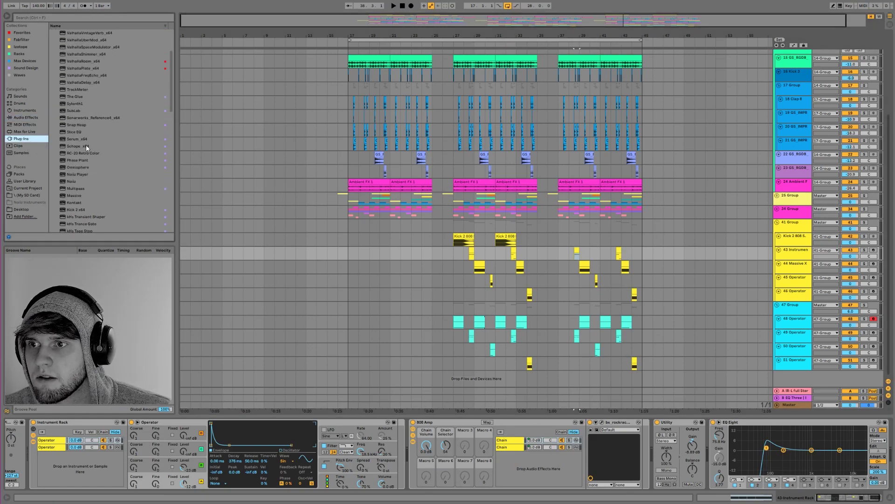
double_click(86, 147)
left_click_drag(187, 65, 469, 92)
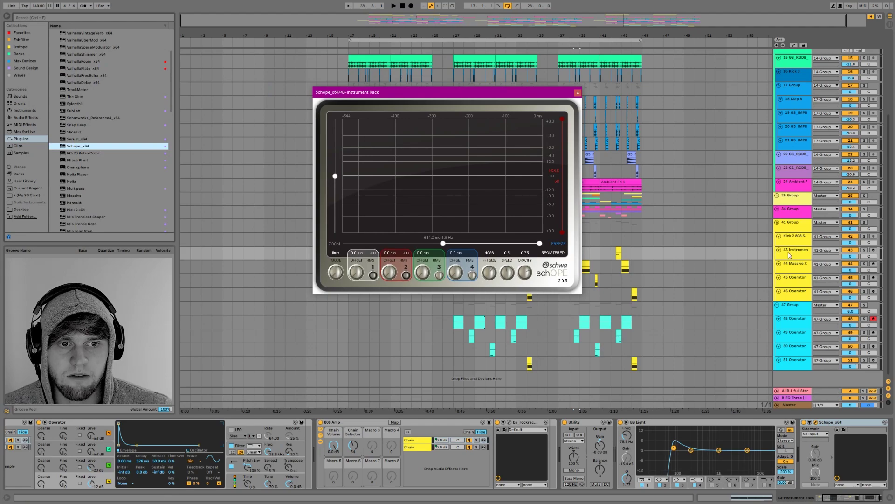
Put the Schope_x64 plug-in on the Master track and move its window clear of the later 808 clips.
left_click(840, 439)
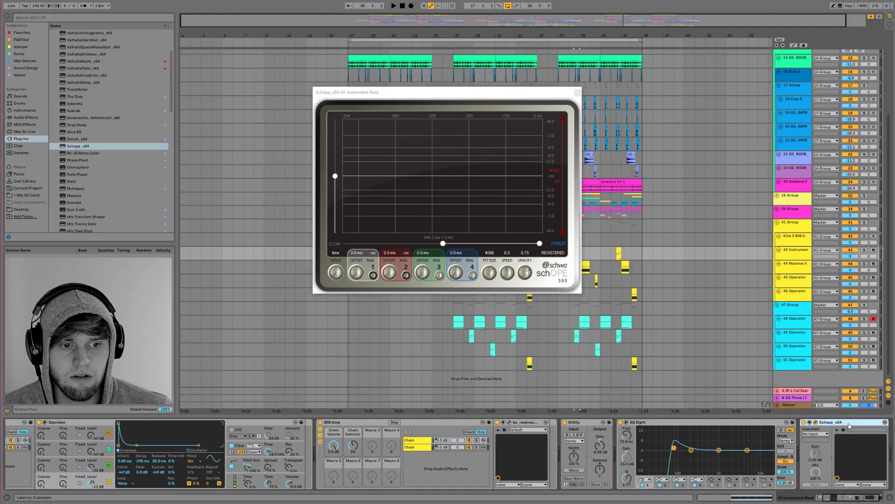
left_click(794, 405)
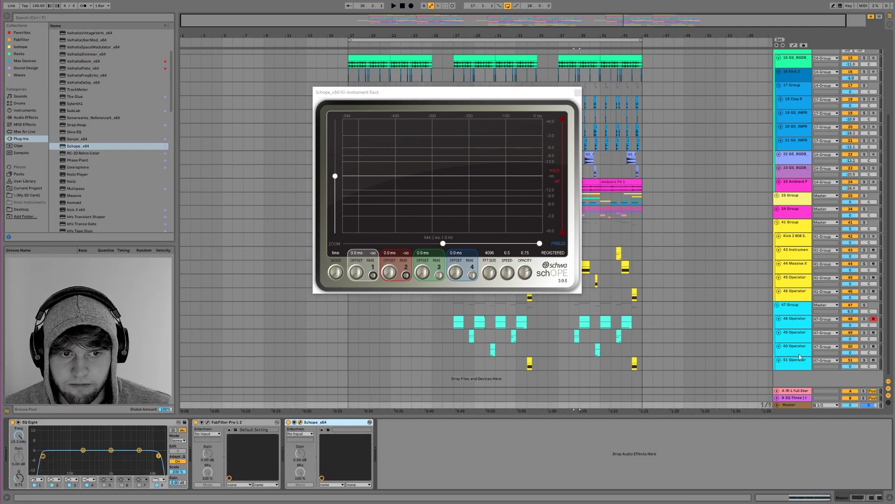
left_click(461, 96)
left_click_drag(462, 96, 321, 92)
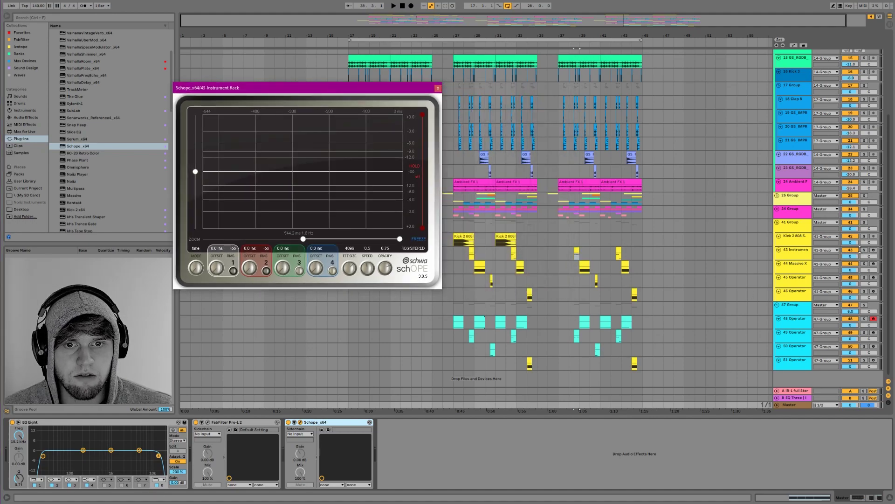
Solo 41 Group's Kick 2 808 and the 48 Operator, play from bar 27 and freeze the Schope waveform.
scroll(863, 254, "up", 2)
left_click(862, 255)
left_click(864, 256)
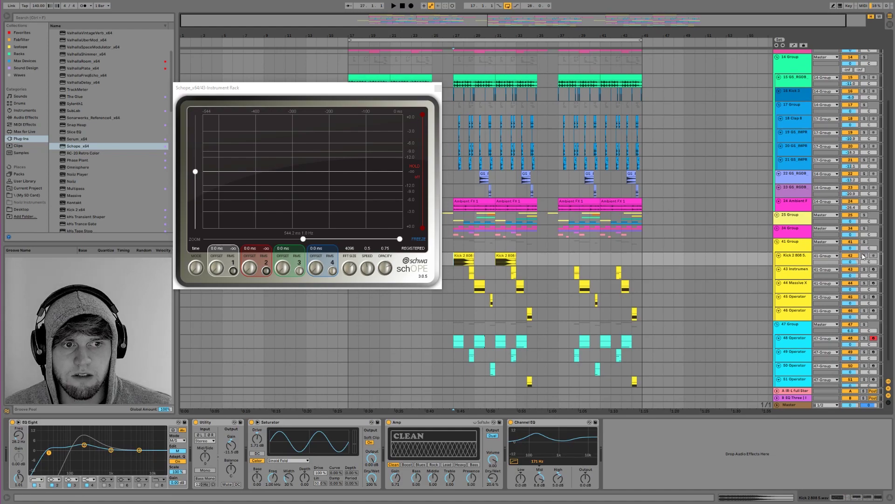
left_click(864, 338)
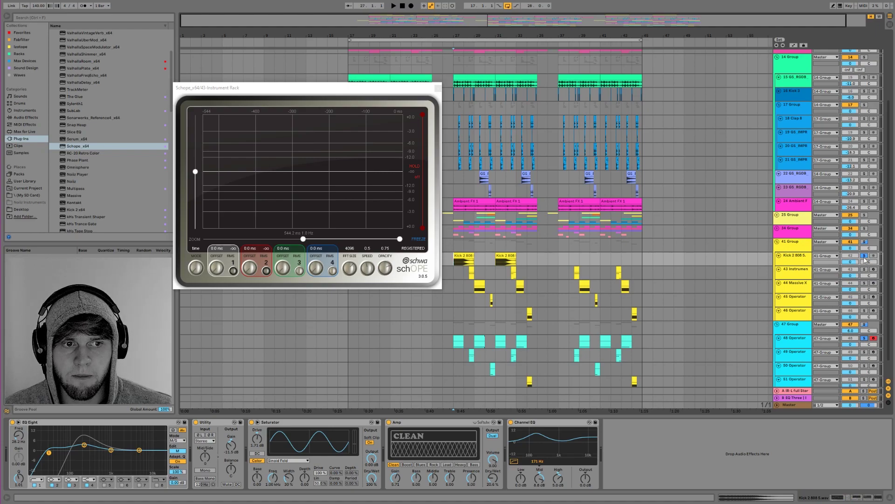
key("space")
left_click(416, 239)
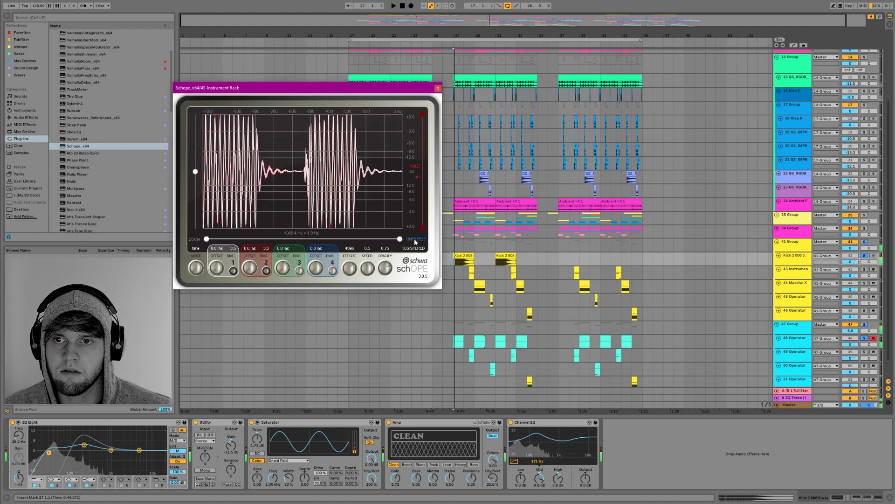
Zoom the frozen Schope display in on a few cycles of the layered 808 waveform to examine its shape.
left_click_drag(205, 240, 305, 240)
left_click_drag(400, 240, 314, 237)
left_click_drag(338, 182, 299, 166)
left_click_drag(315, 209, 231, 182)
left_click_drag(350, 173, 308, 159)
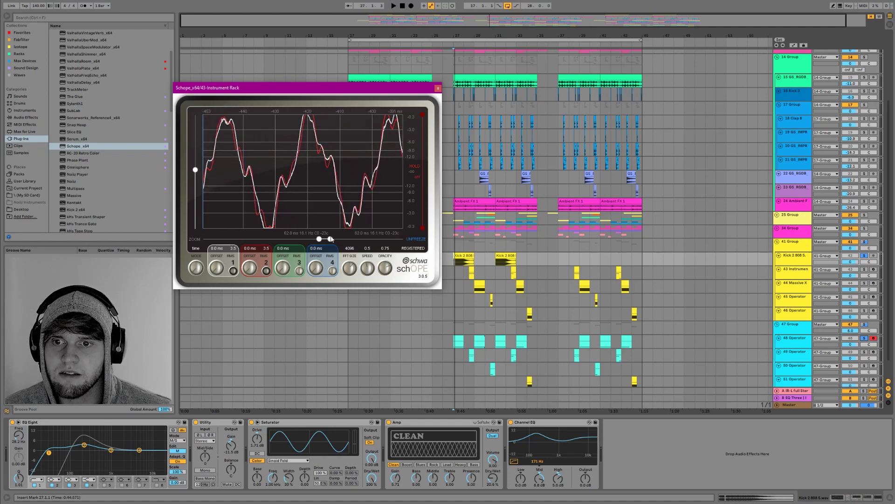
Play 1 Group's soloed Kick 2 808 from bar 37 and adjust the Schope zoom to compare its waveform.
left_click(573, 346)
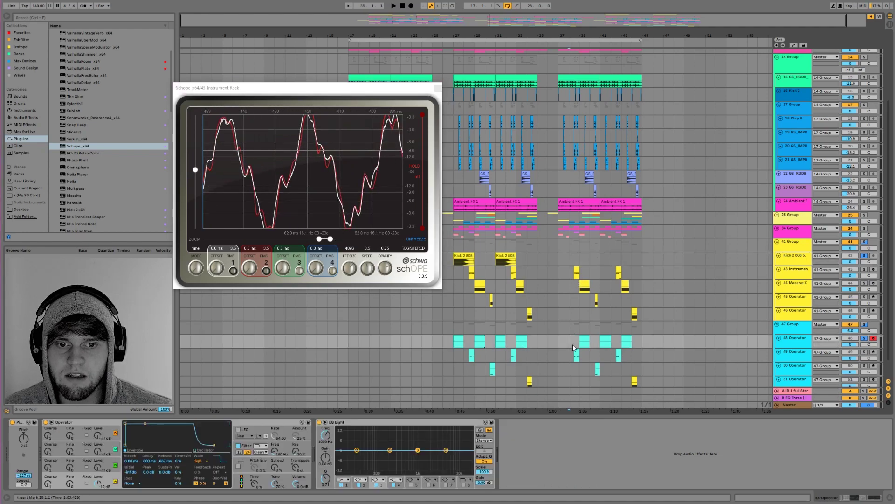
key("space")
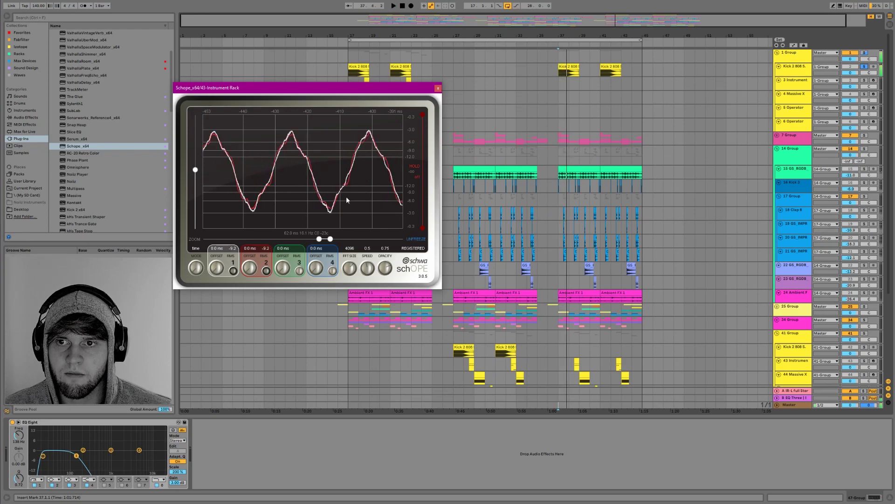
left_click_drag(320, 242, 272, 241)
mouse_move(328, 238)
left_mouse_down()
mouse_move(283, 240)
mouse_move(331, 239)
left_mouse_up()
Close the Schope window, show the Master track's devices and return to the 808 layers in 41 and 47 Group.
left_click(438, 88)
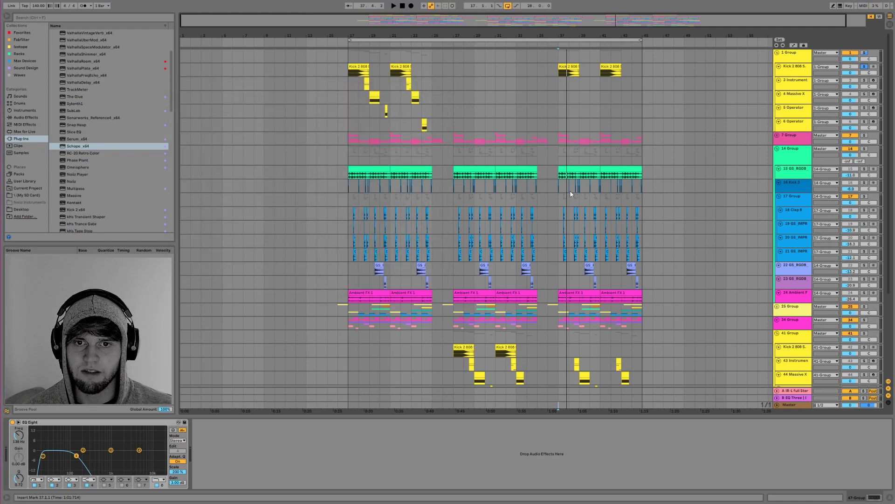
left_click(564, 405)
scroll(574, 341, "down", 5)
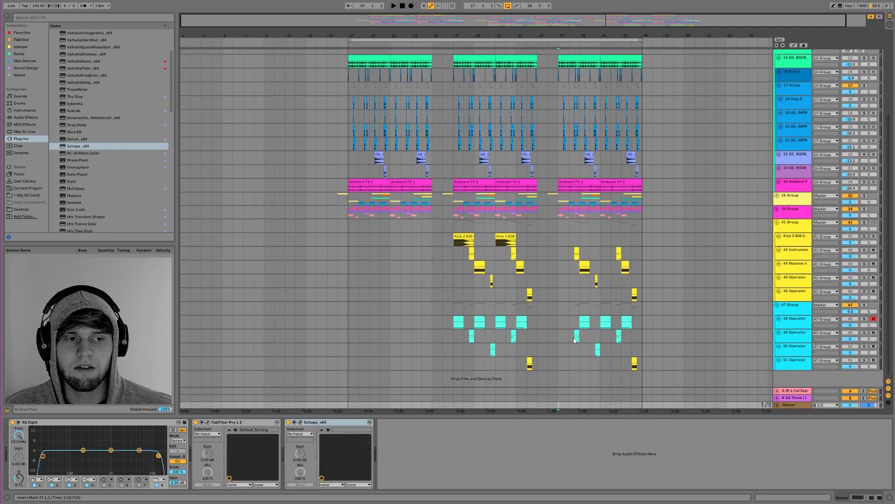